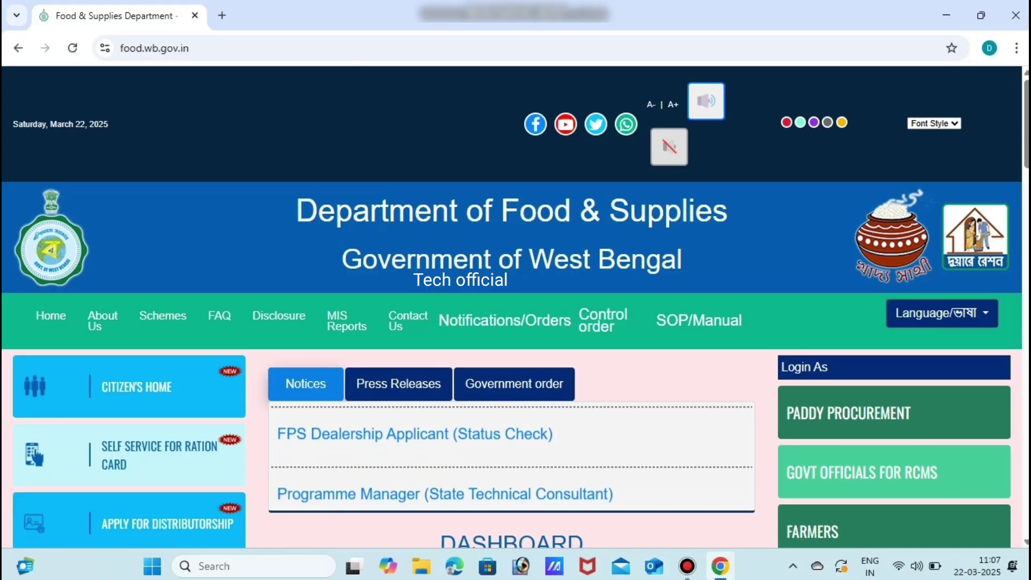
Step: Open Citizen's Home in a new tab and bring its Ration Card, Enquiry and Grievance tiles into view
scroll(515, 311, "down", 2)
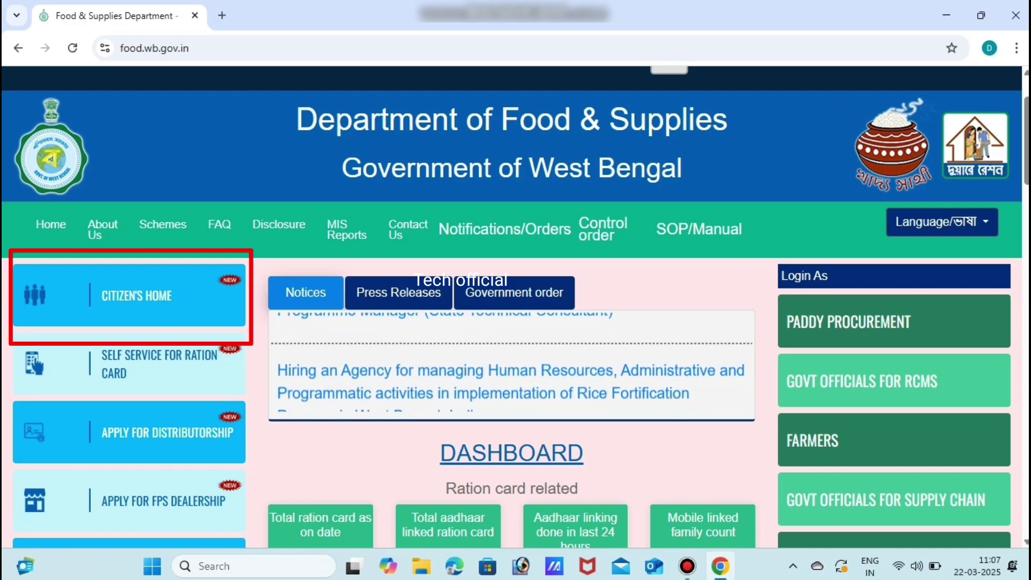
left_click(137, 295)
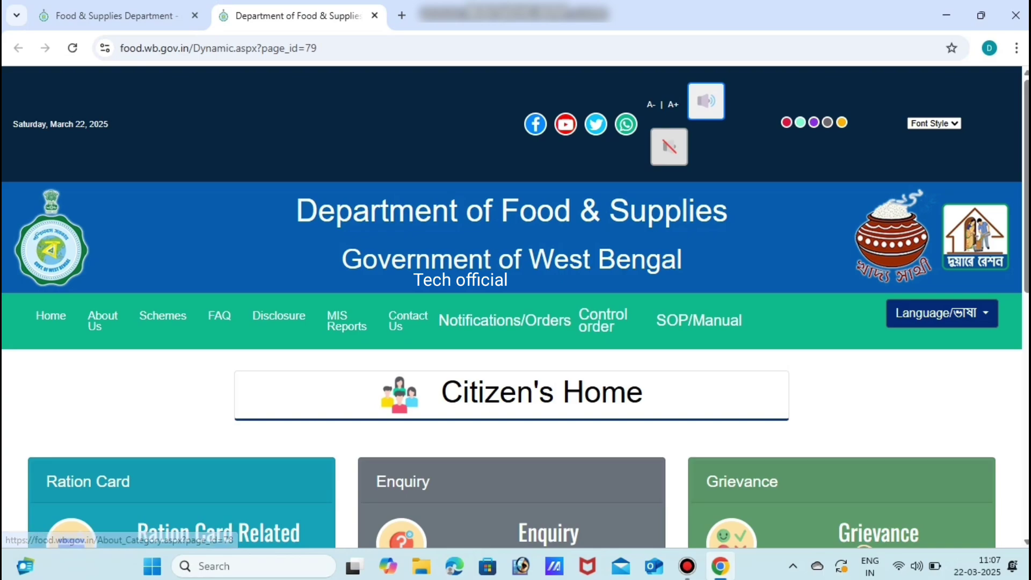
scroll(515, 309, "down", 6)
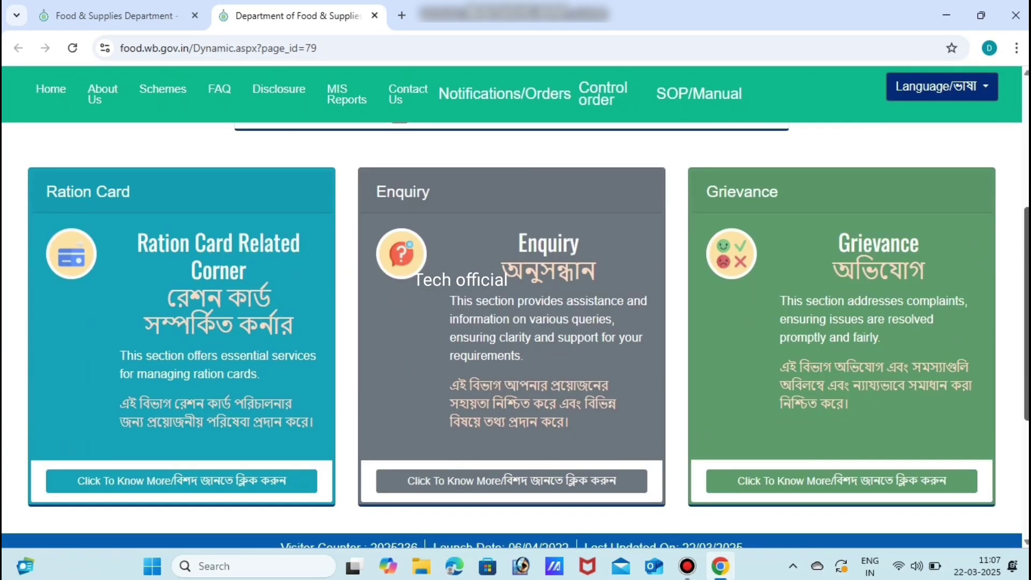
scroll(515, 336, "up", 1)
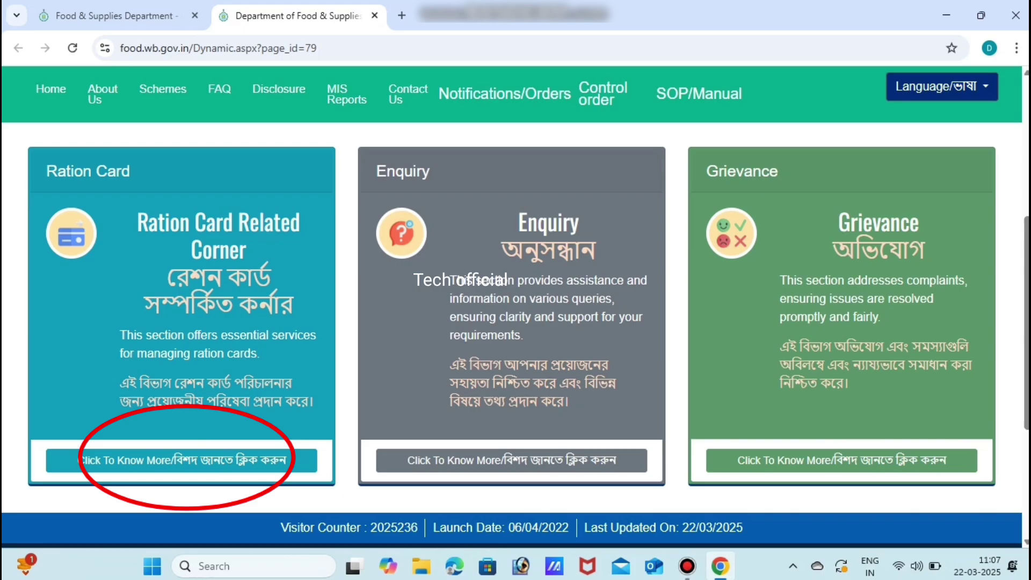
Step: Go to the Ration Card related services page
left_click(182, 460)
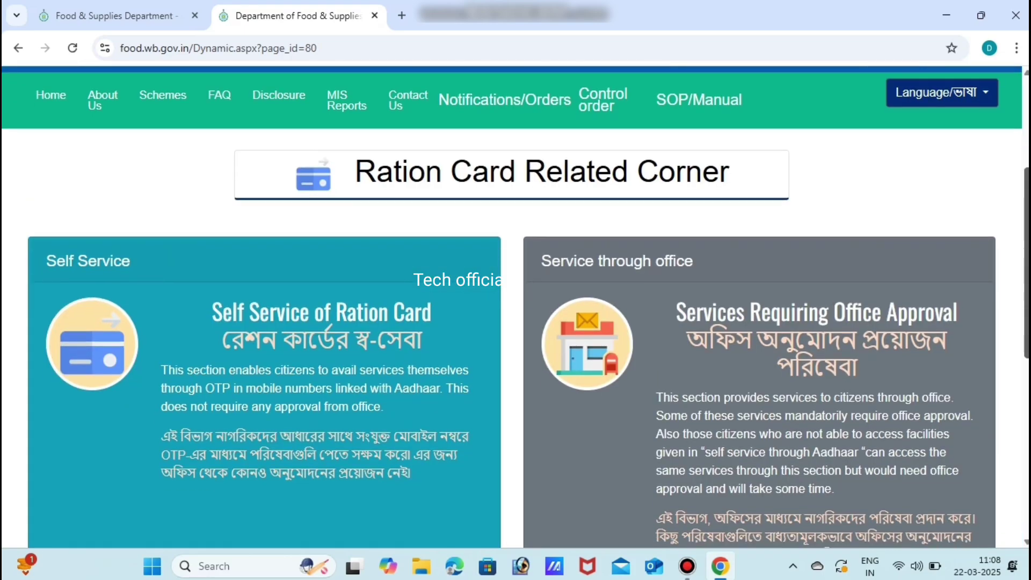
scroll(511, 333, "down", 2)
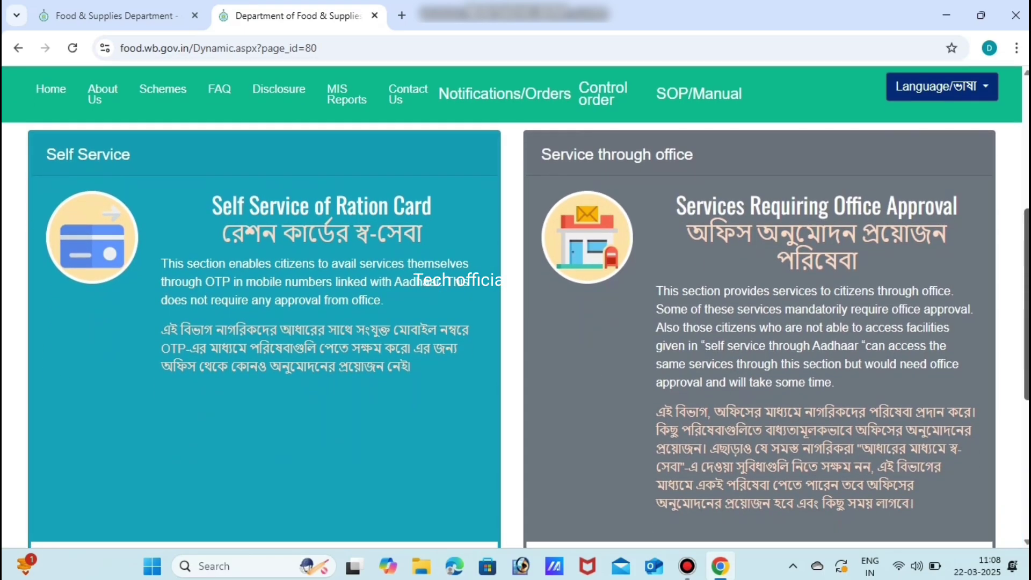
scroll(528, 335, "down", 1)
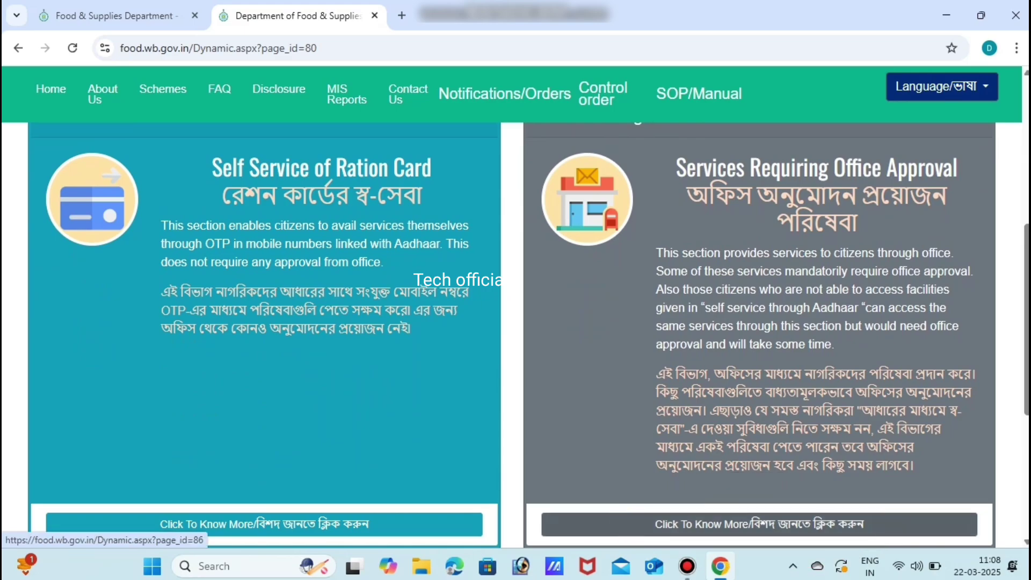
Step: Open the Services Requiring Office Approval page with its online and offline options
left_click(759, 524)
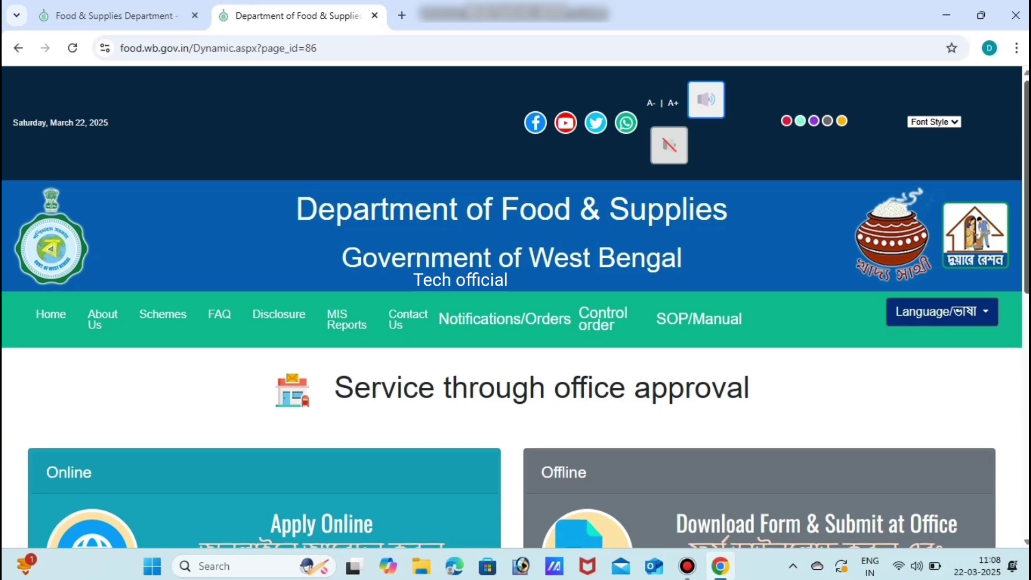
scroll(515, 306, "down", 2)
scroll(516, 306, "down", 3)
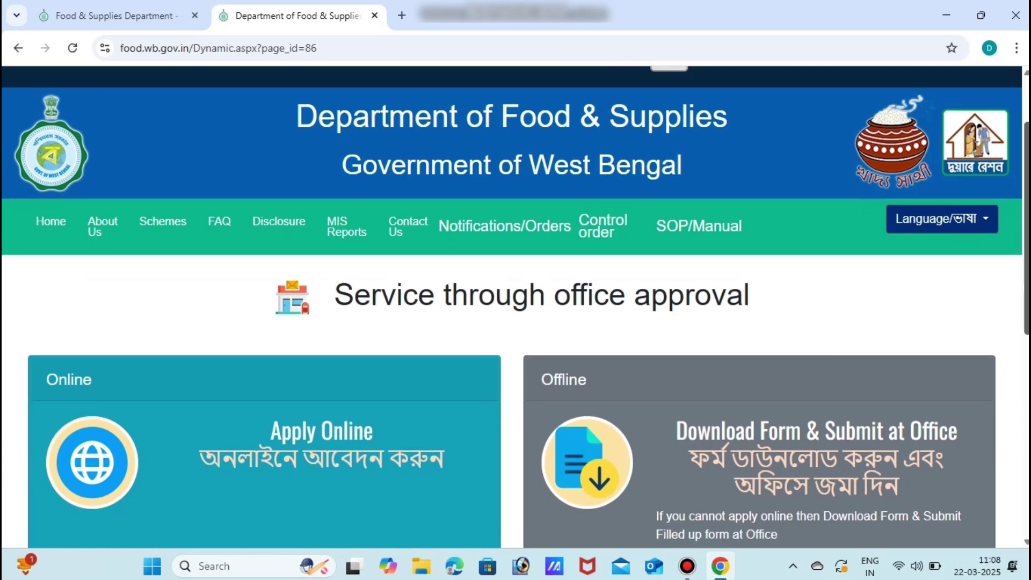
scroll(515, 306, "up", 1)
scroll(516, 306, "down", 1)
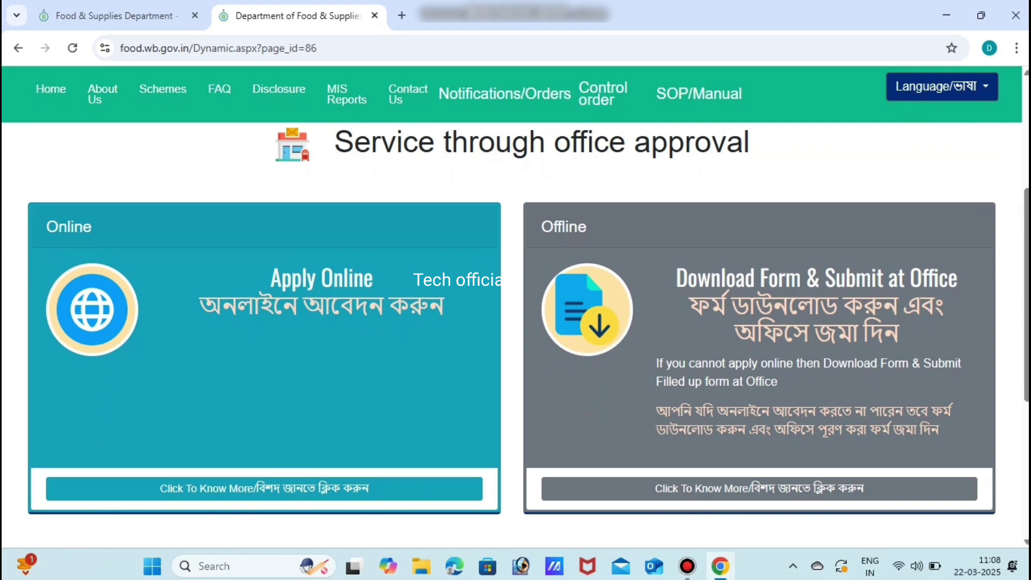
Step: Choose the online application, enter the member's Aadhaar number and consent to Aadhaar login
left_click(264, 488)
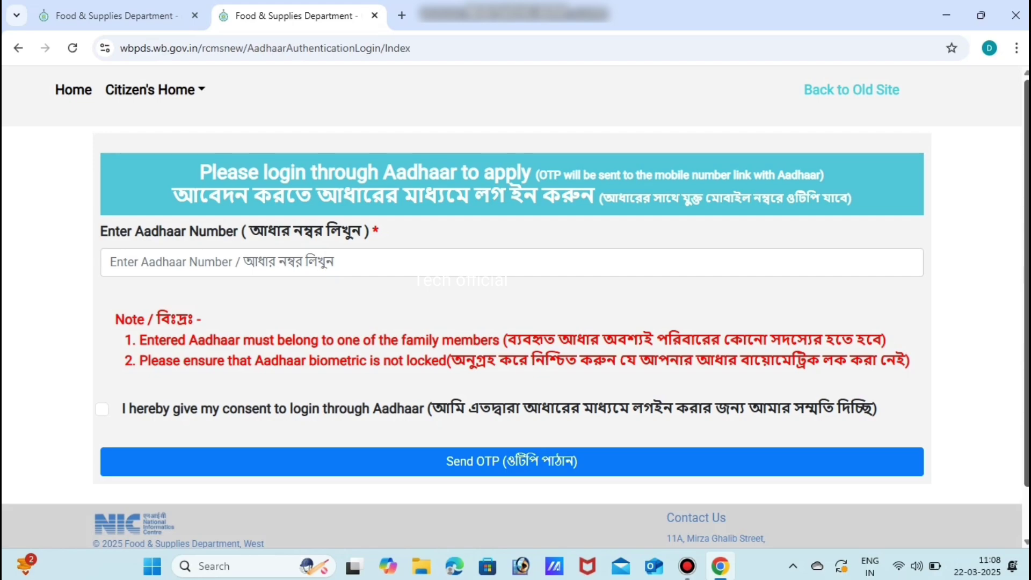
scroll(515, 311, "down", 1)
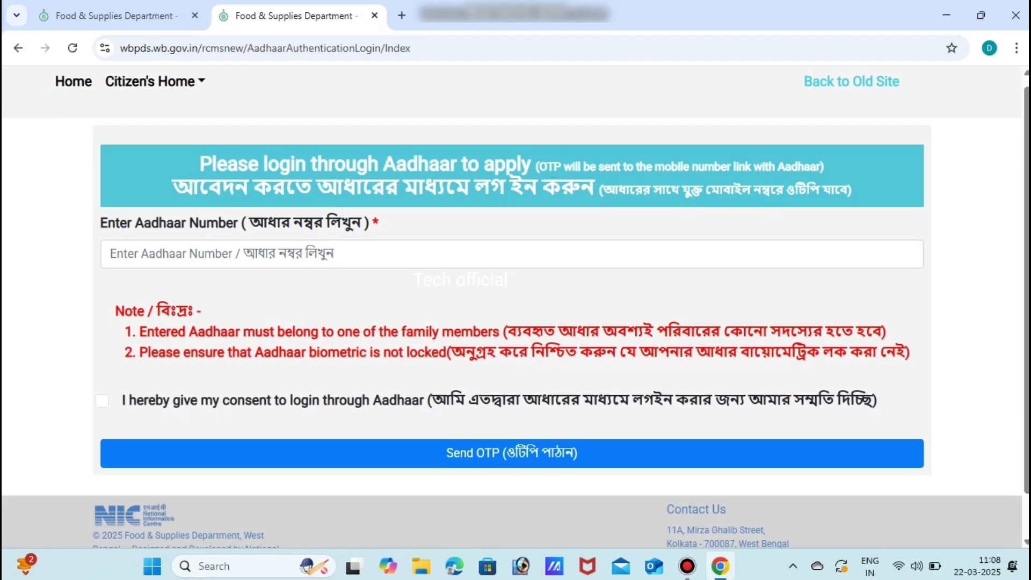
type("1234")
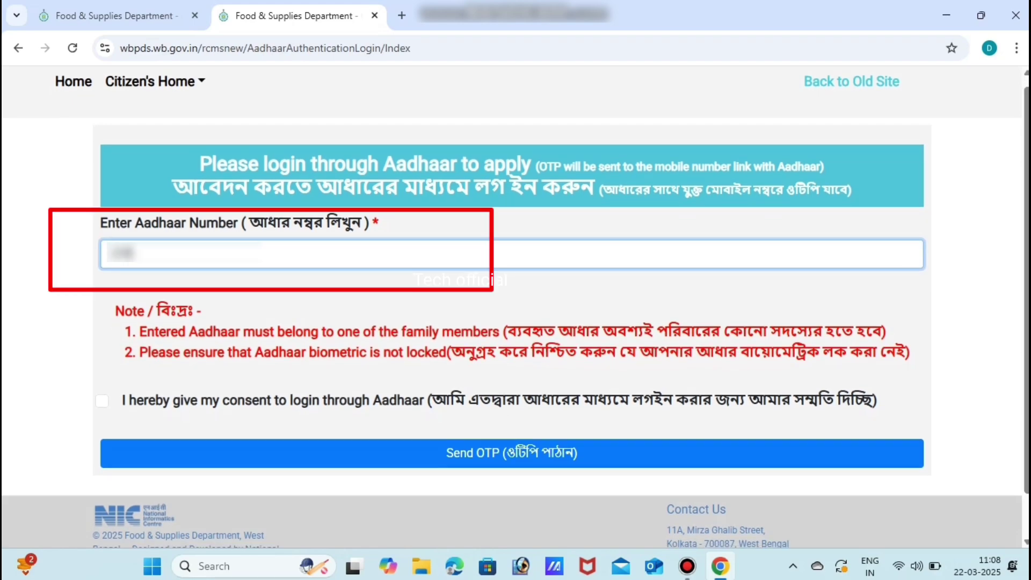
type("56789")
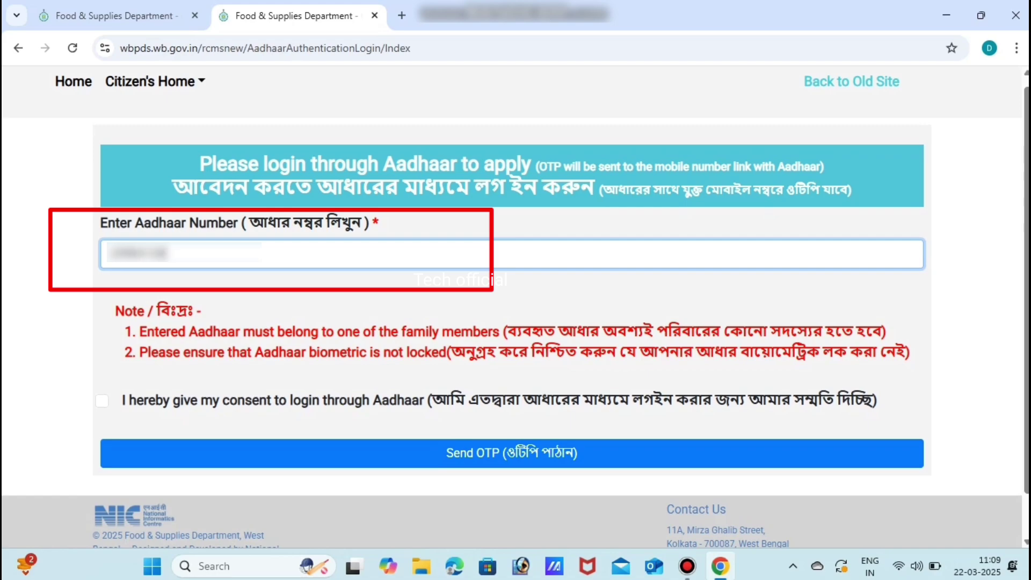
type("01")
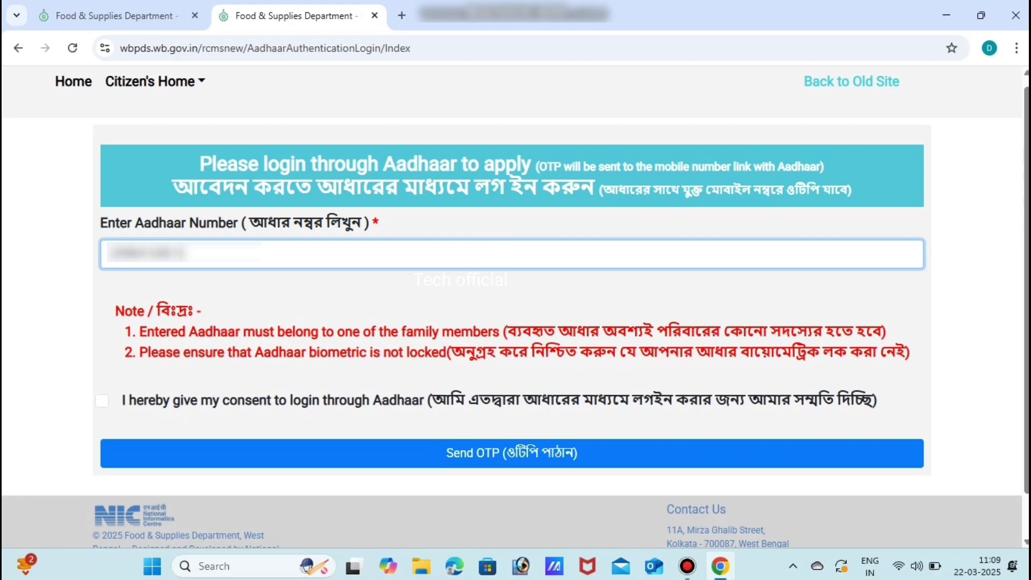
type("2")
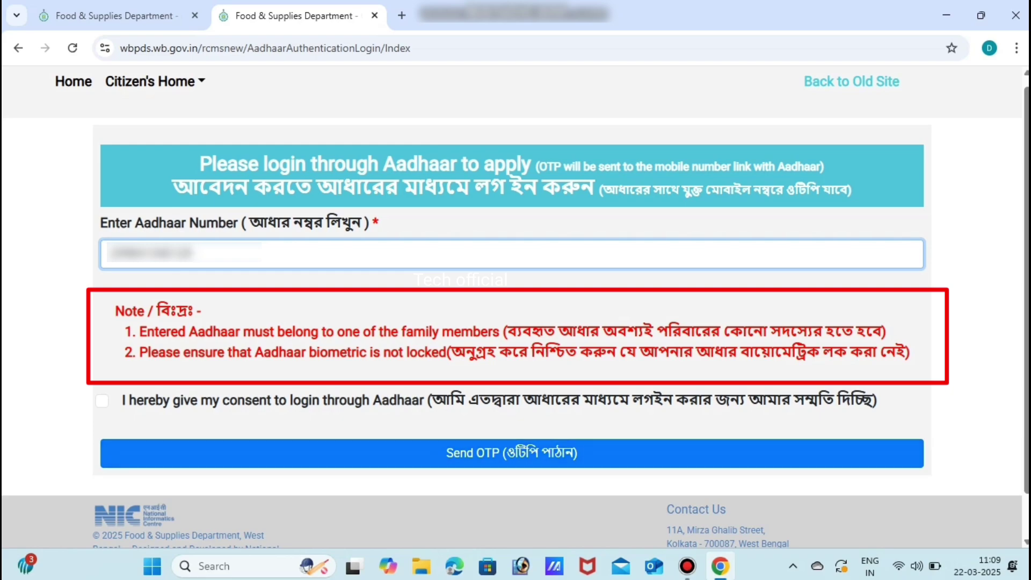
left_click(102, 401)
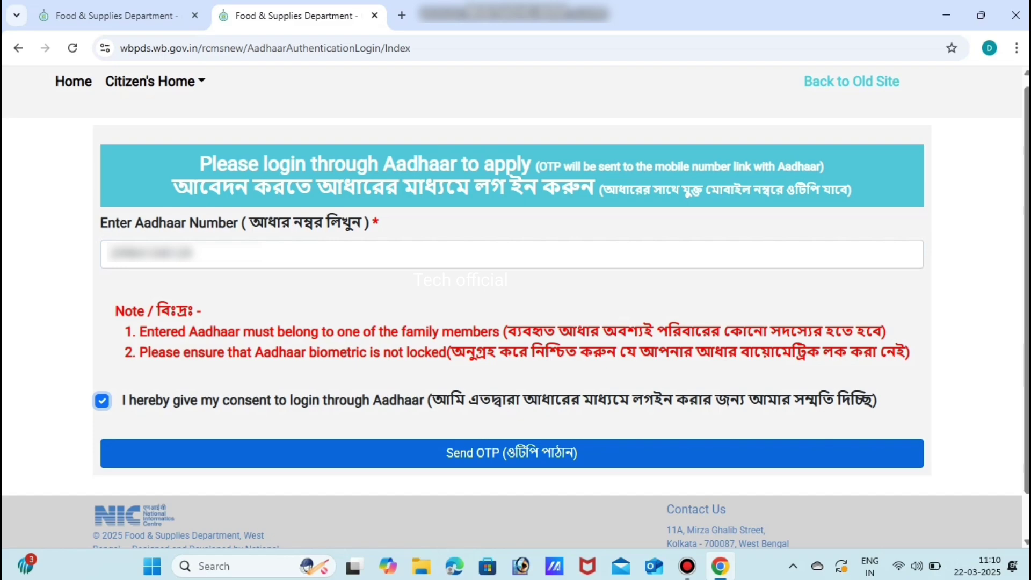
Step: Request an OTP to the Aadhaar-linked mobile and submit the received code to log in
key("Tab")
key("Return")
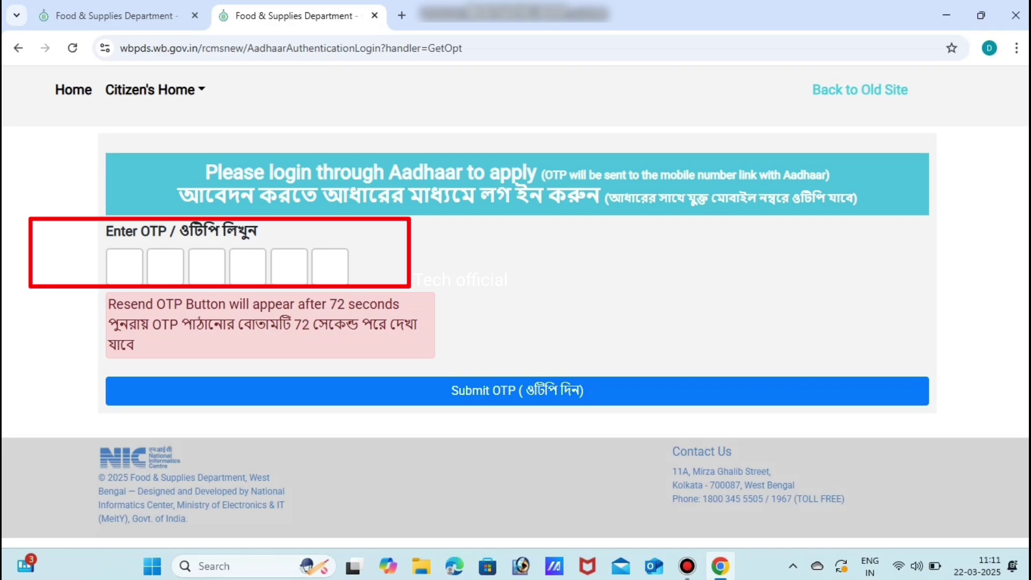
left_click(125, 267)
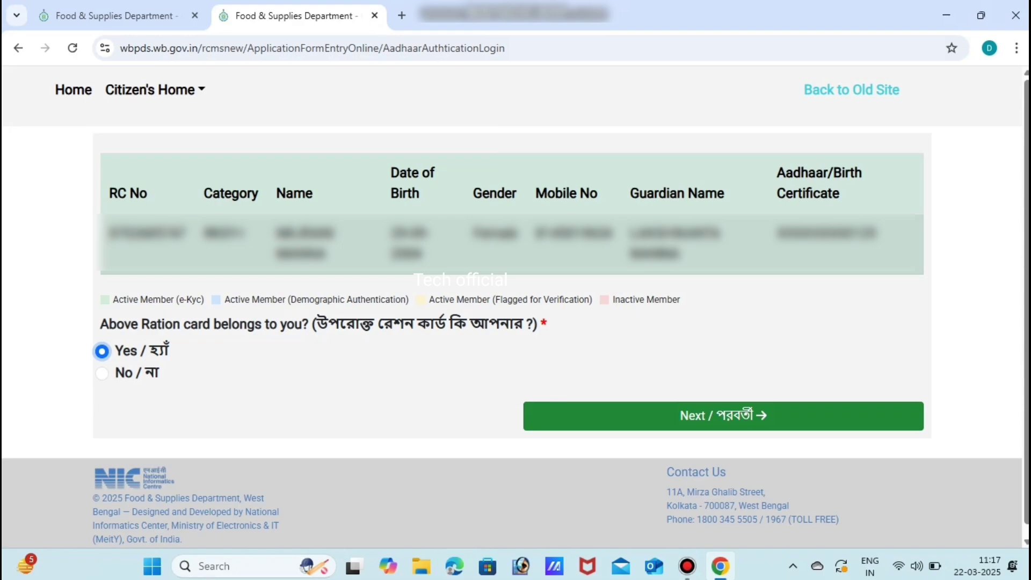
Step: Confirm the ration card, reach the Dashboard, and start the Form 14 Shifting To New Family application
left_click(724, 416)
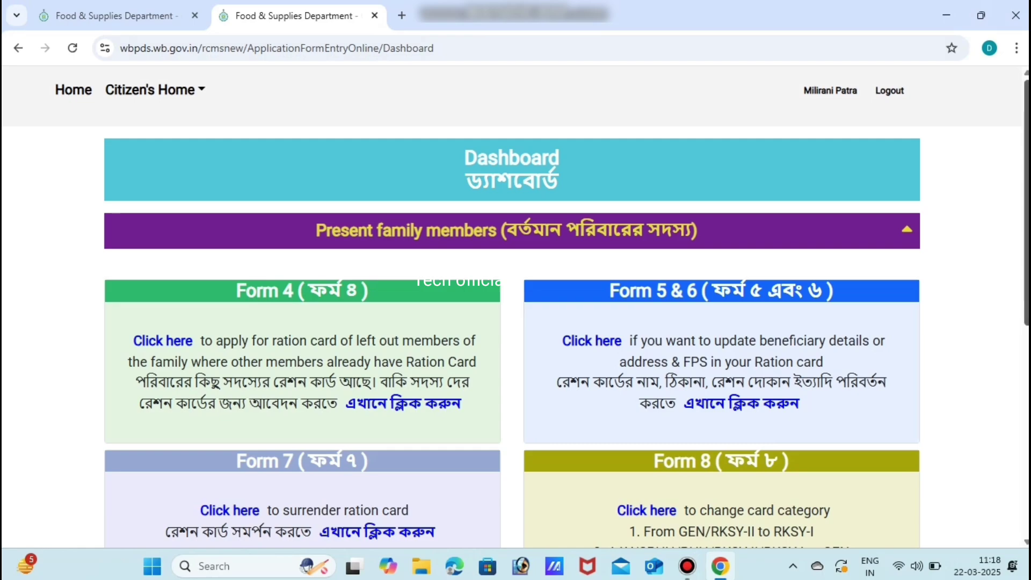
left_click_drag(1026, 203, 1026, 414)
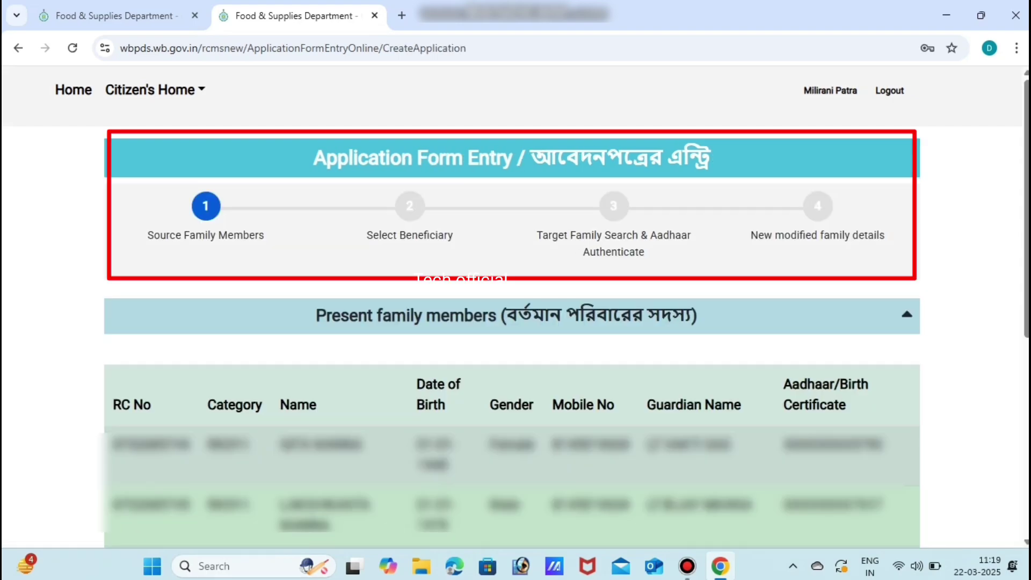
Step: Scroll past the present family members table and proceed to step 2, Select Beneficiary
scroll(514, 306, "down", 5)
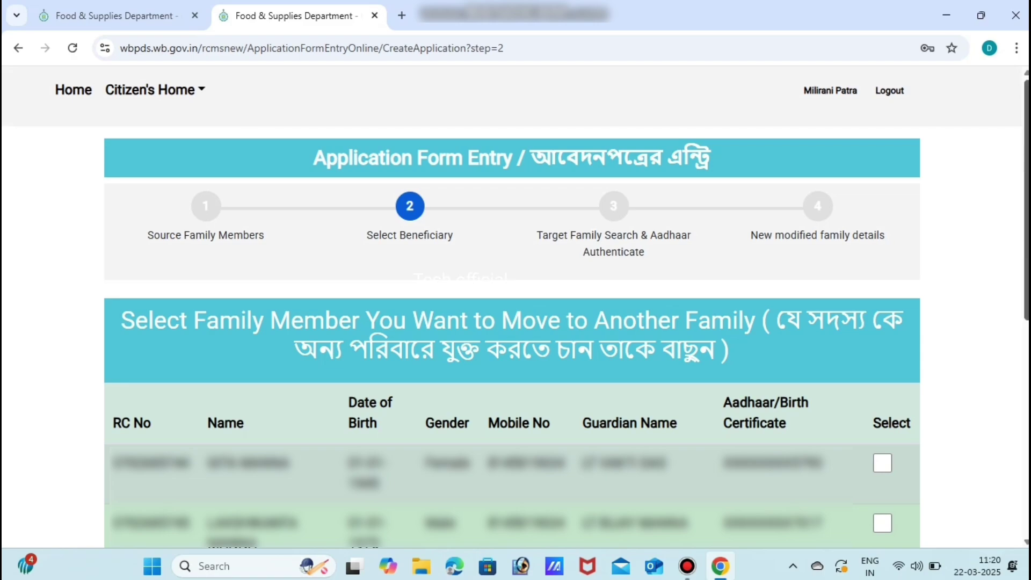
Step: Select the fourth member row and scroll down to the Selected Family Member table
scroll(511, 306, "down", 4)
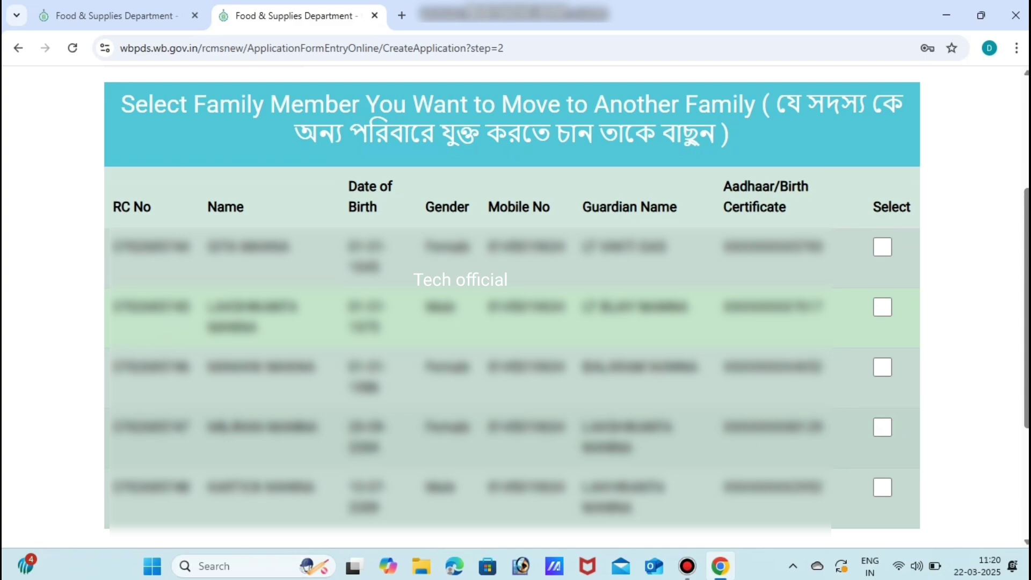
left_click(882, 427)
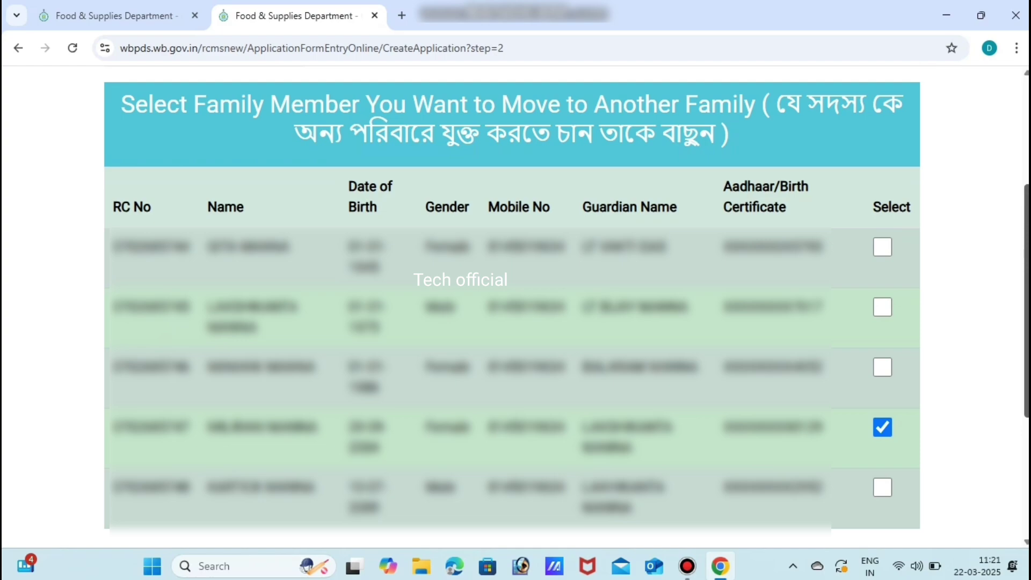
scroll(515, 301, "down", 4)
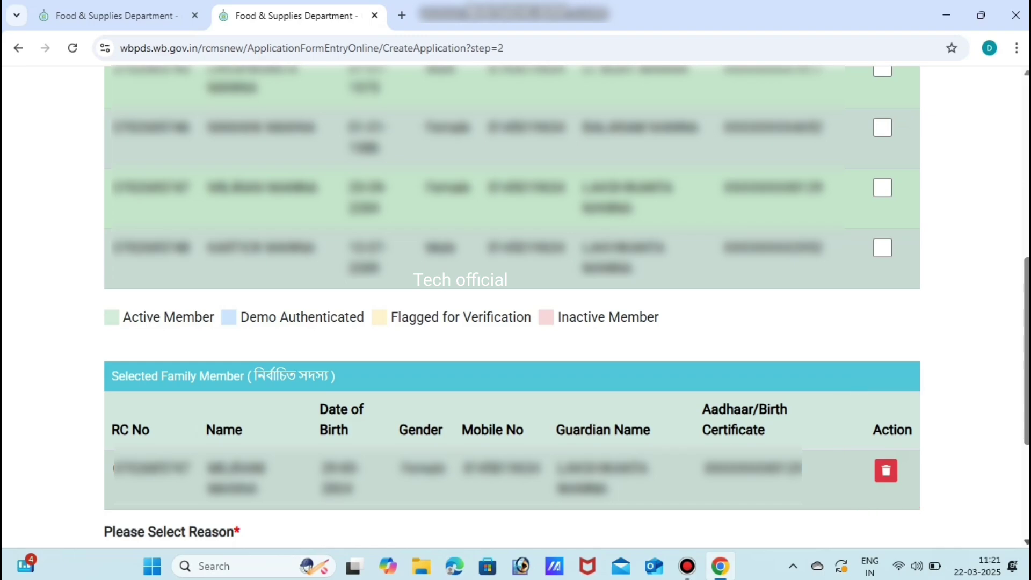
scroll(513, 301, "down", 4)
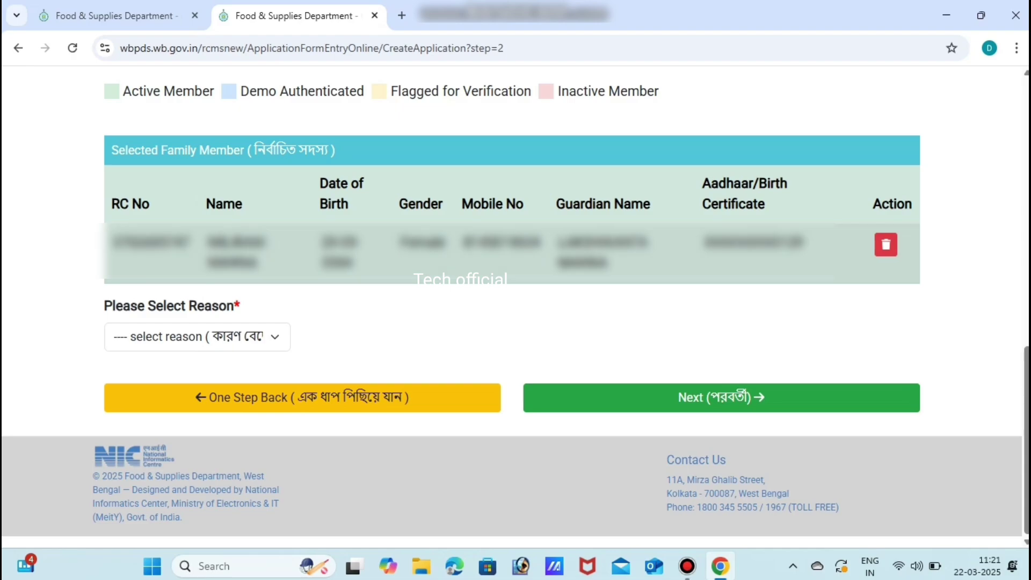
Step: Pick Marriage from the reason dropdown and continue to step 3
left_click(275, 336)
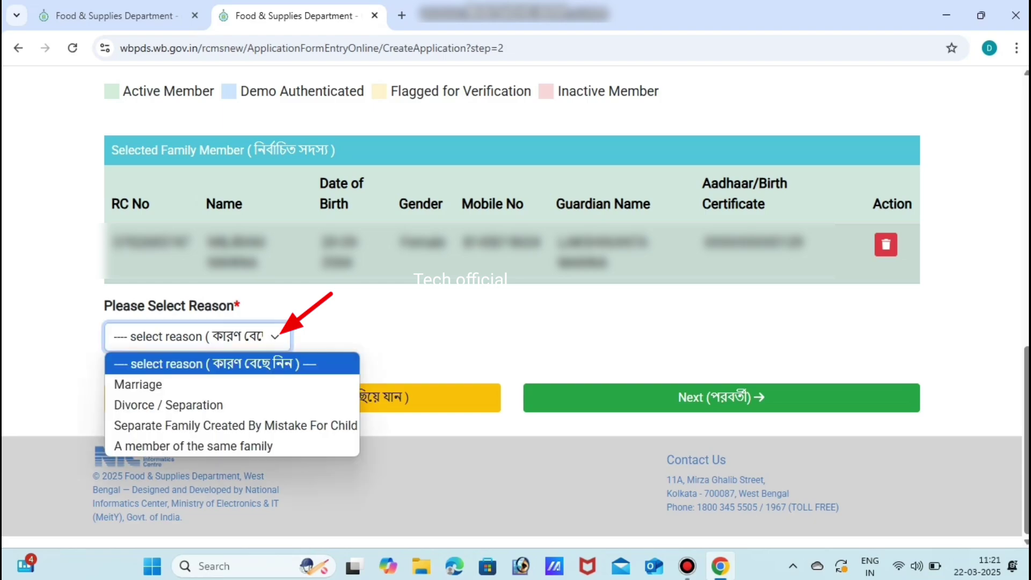
key("Down")
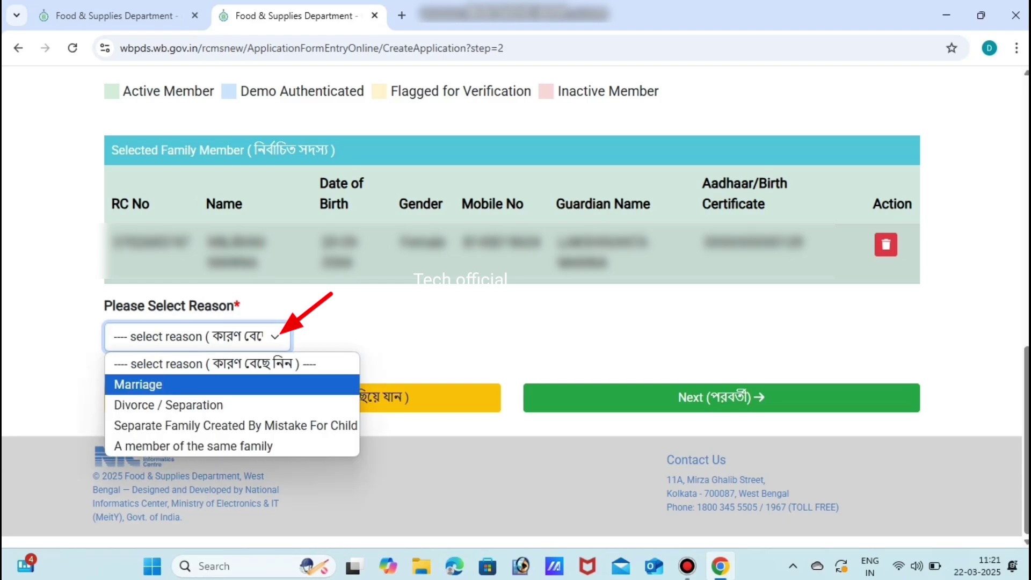
key("Down")
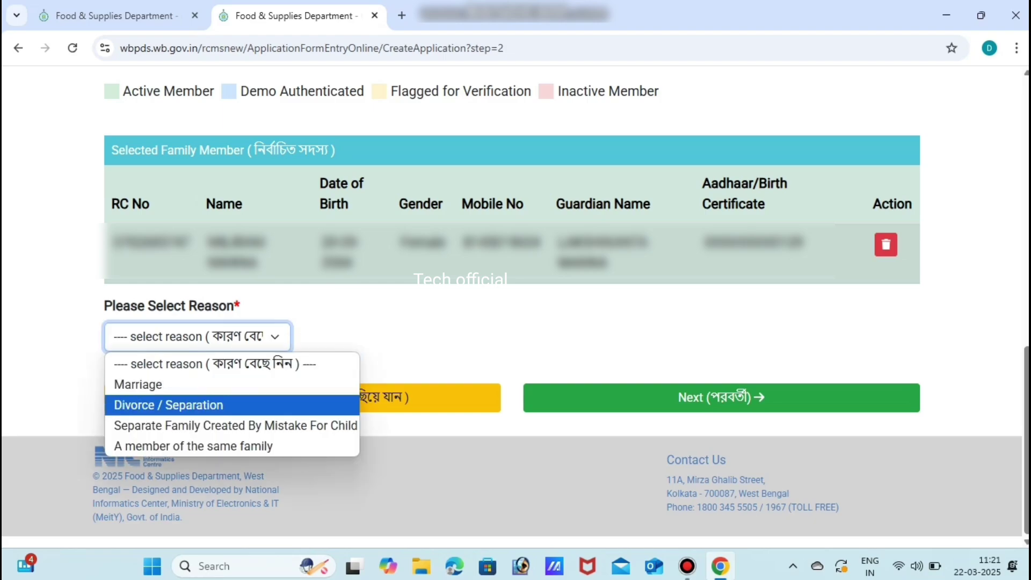
key("Down")
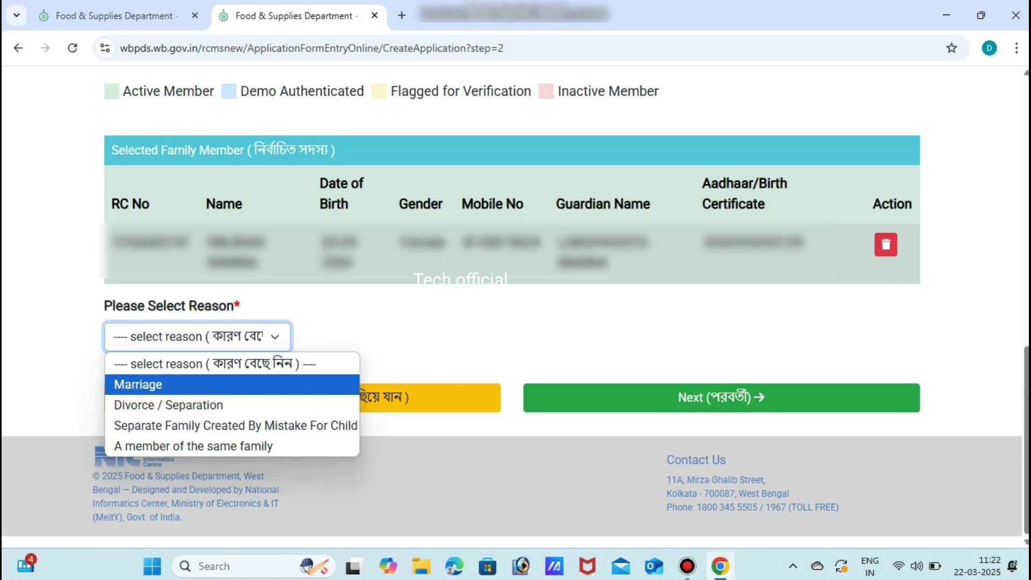
left_click(138, 387)
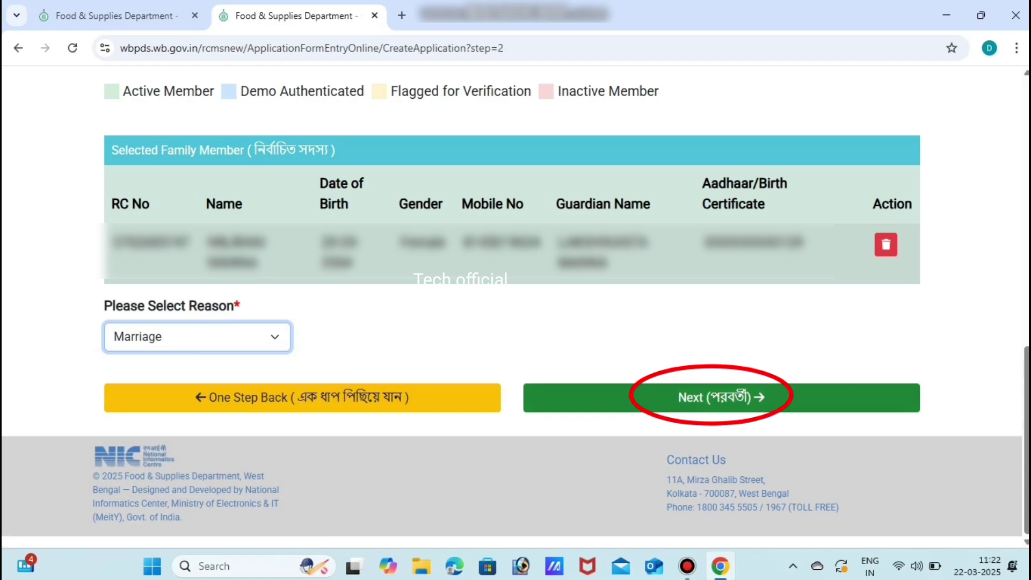
left_click(721, 397)
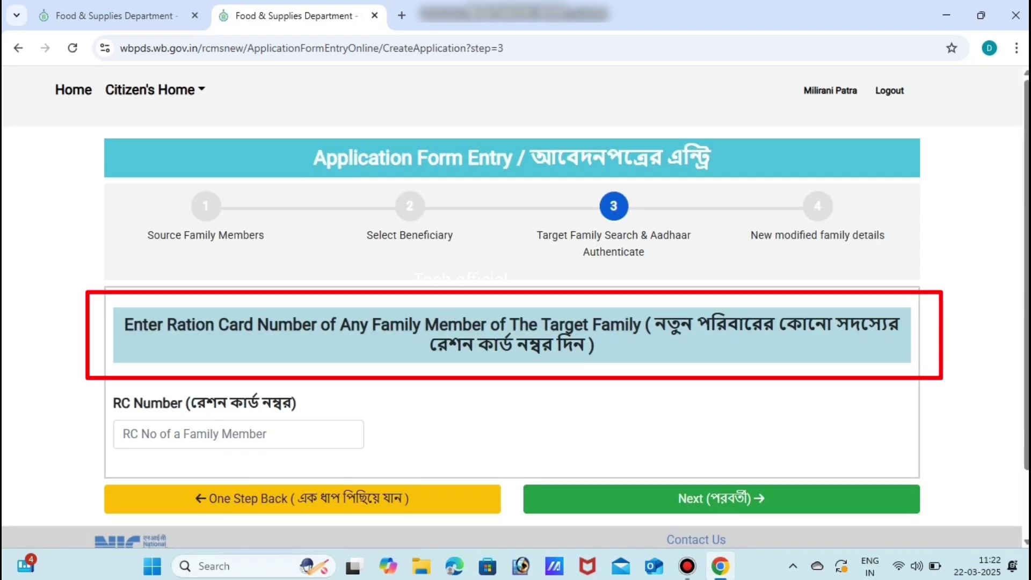
Step: Search for the target family by entering a member's ration card number in RC Number
left_click(238, 434)
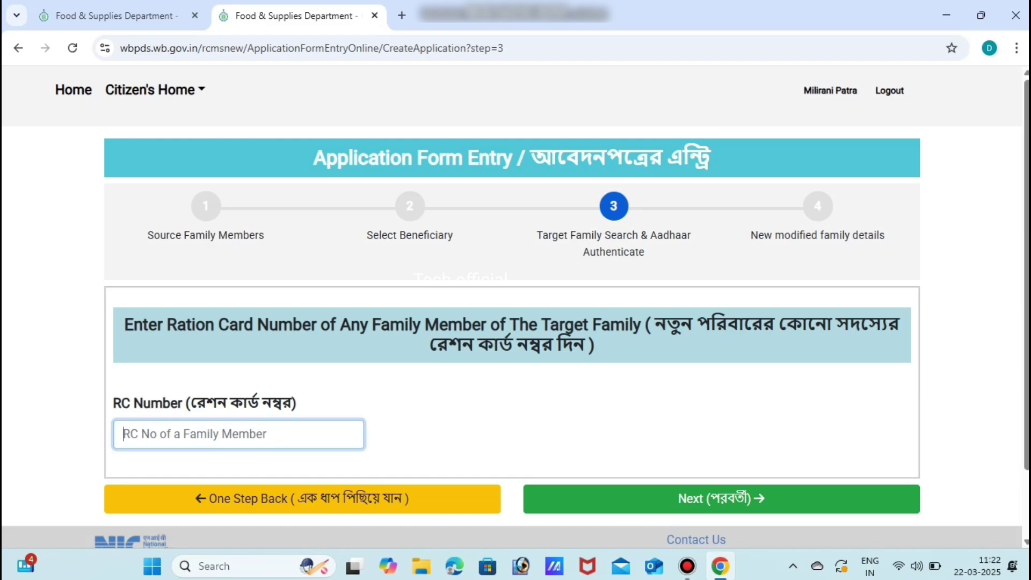
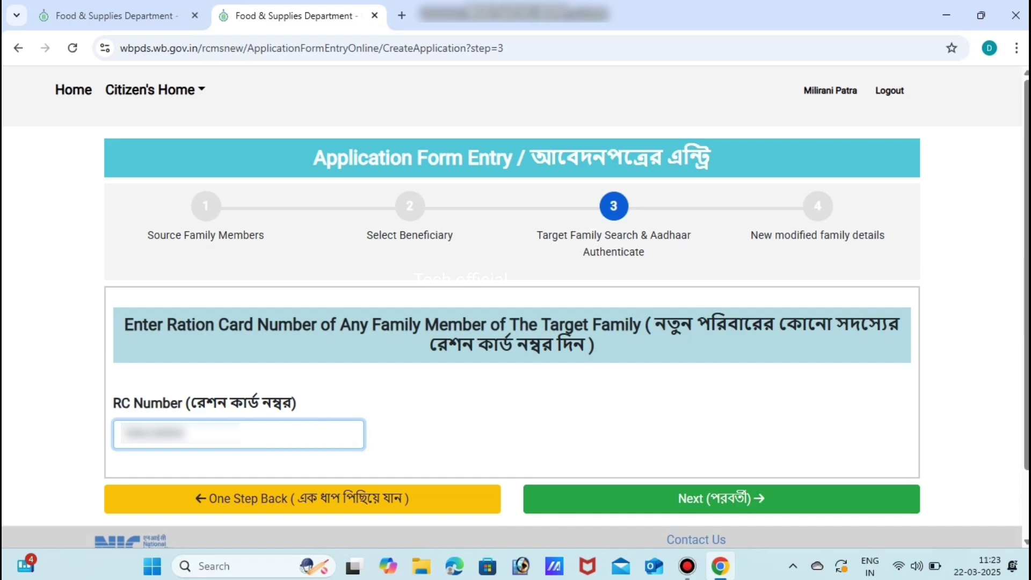
key("Tab")
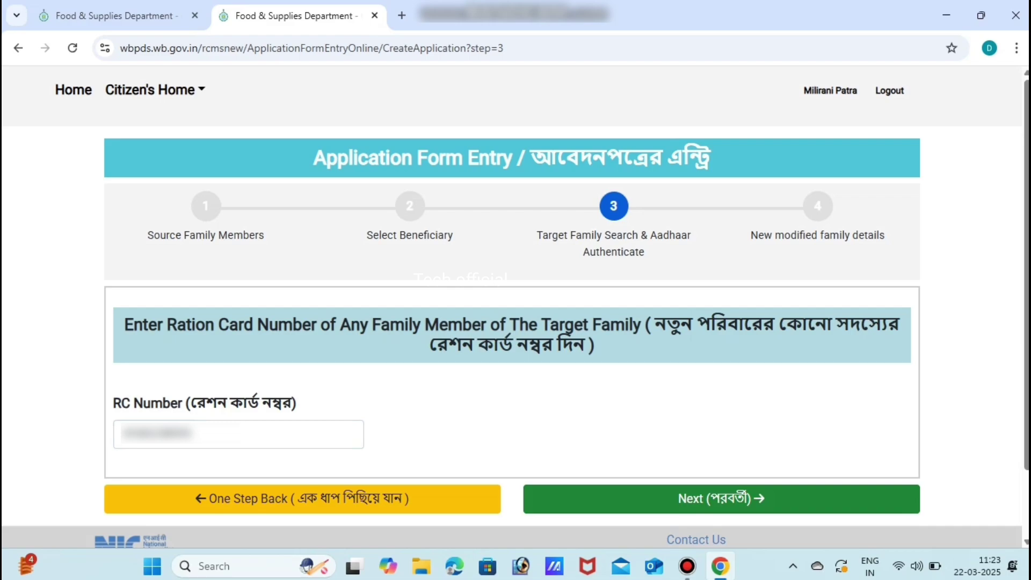
key("Return")
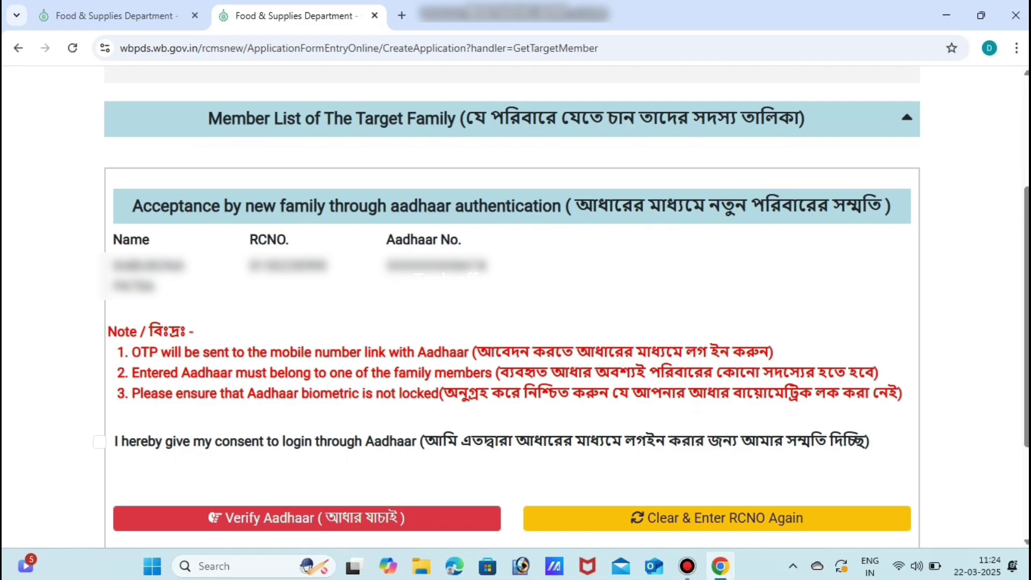
Step: Tick Aadhaar consent, enter the received OTP, and continue to the Preview Family Before Merge step
left_click(100, 441)
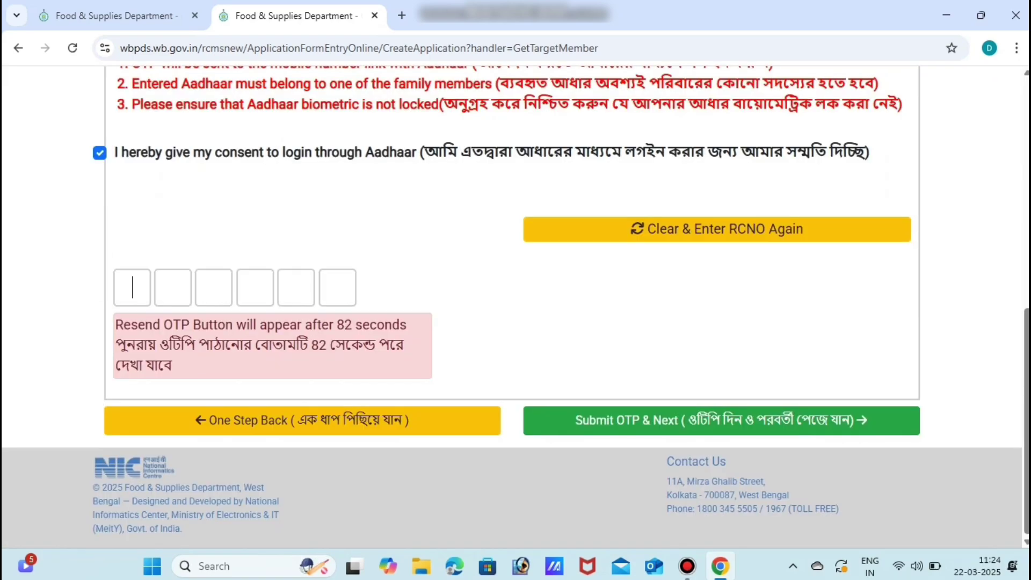
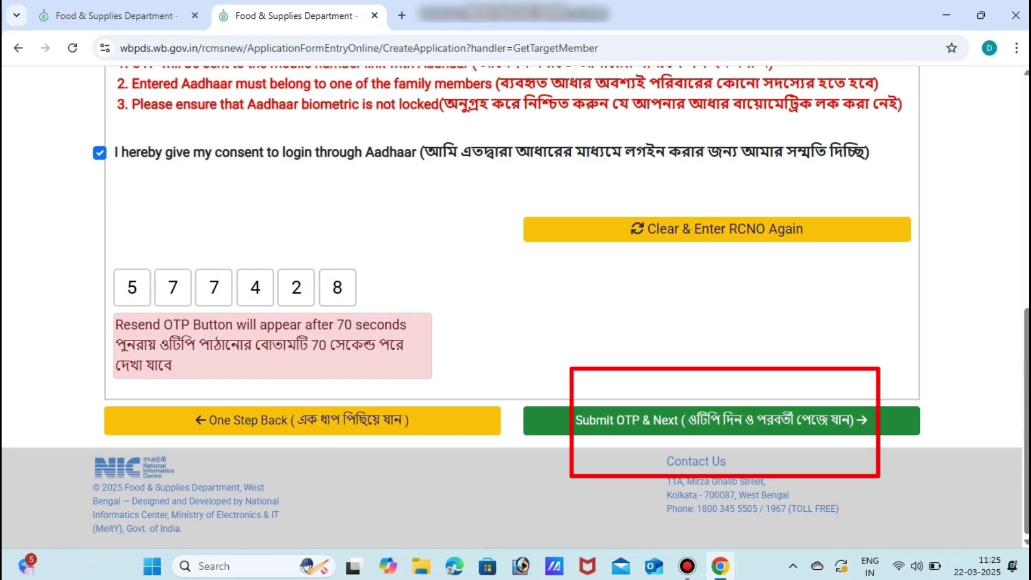
key("Return")
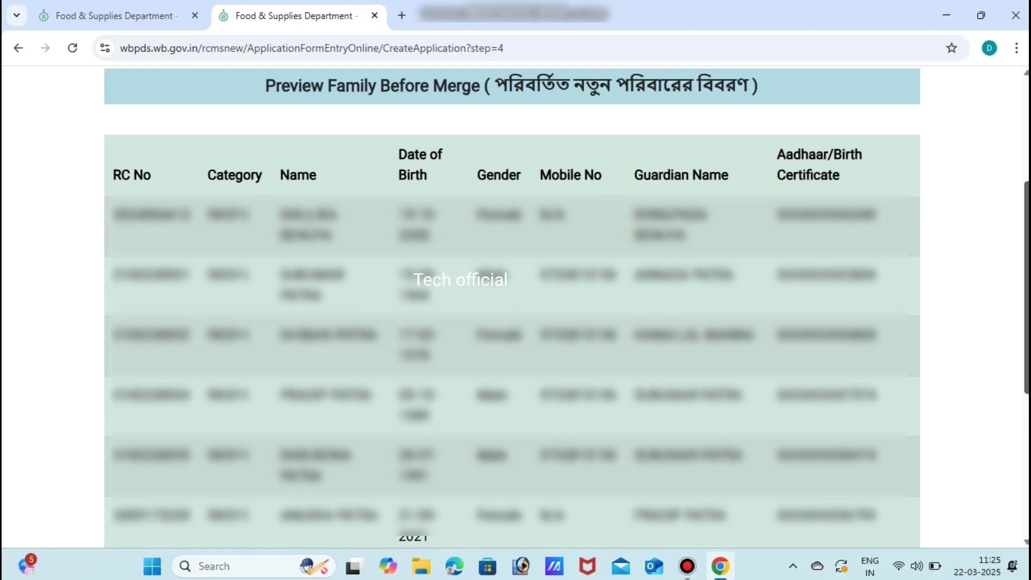
Step: Final Submit the Form-14 application from the bottom of the preview
scroll(511, 306, "down", 5)
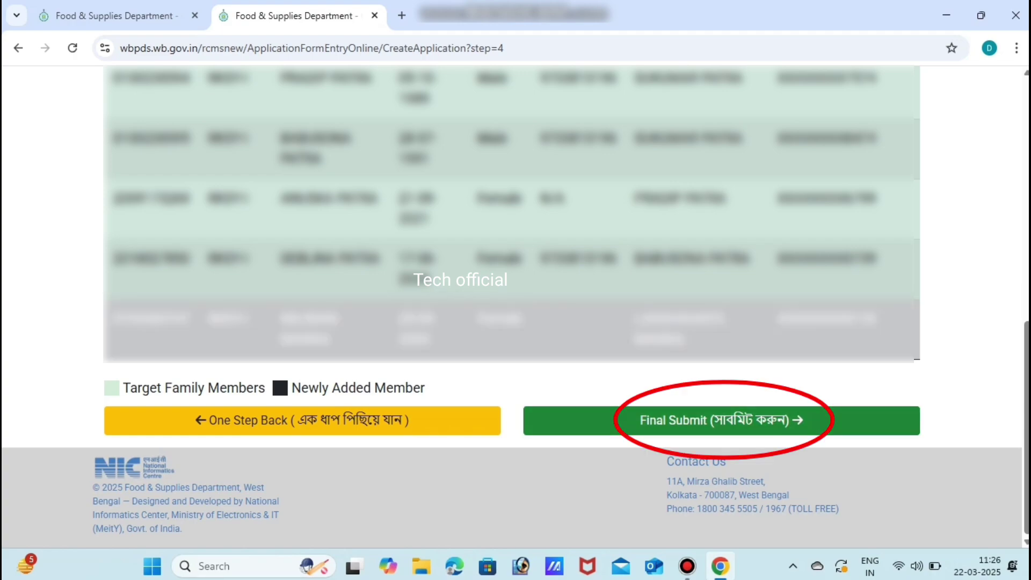
left_click(722, 421)
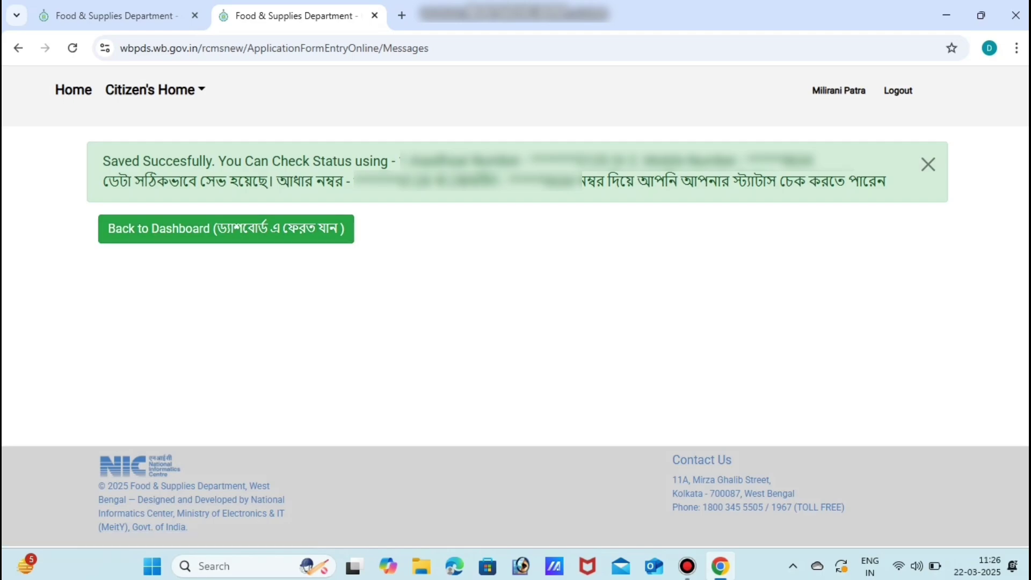
Step: Open Check Application Status under Citizen's Home to see the Form 14 application marked Approve
left_click(201, 88)
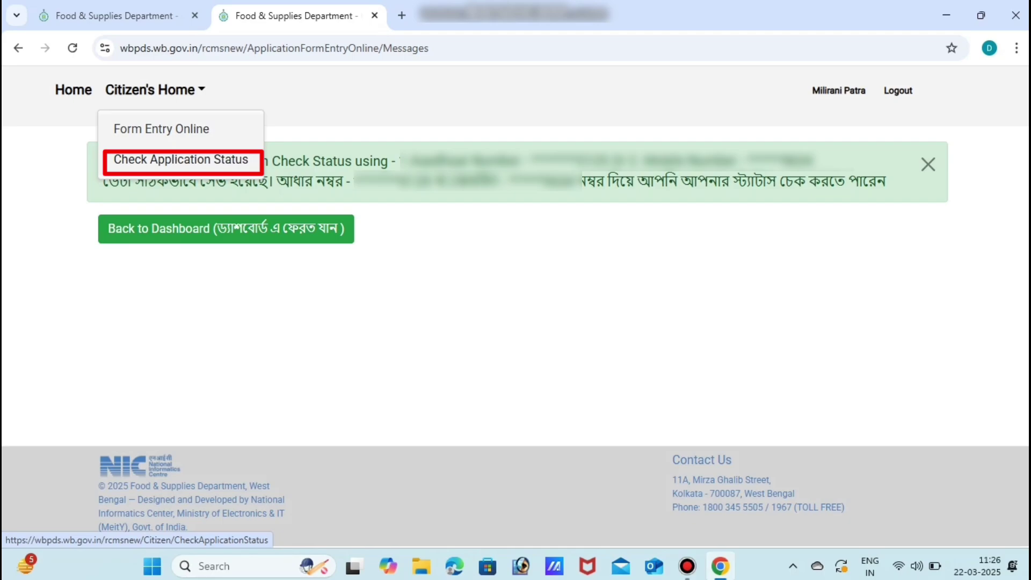
left_click(180, 159)
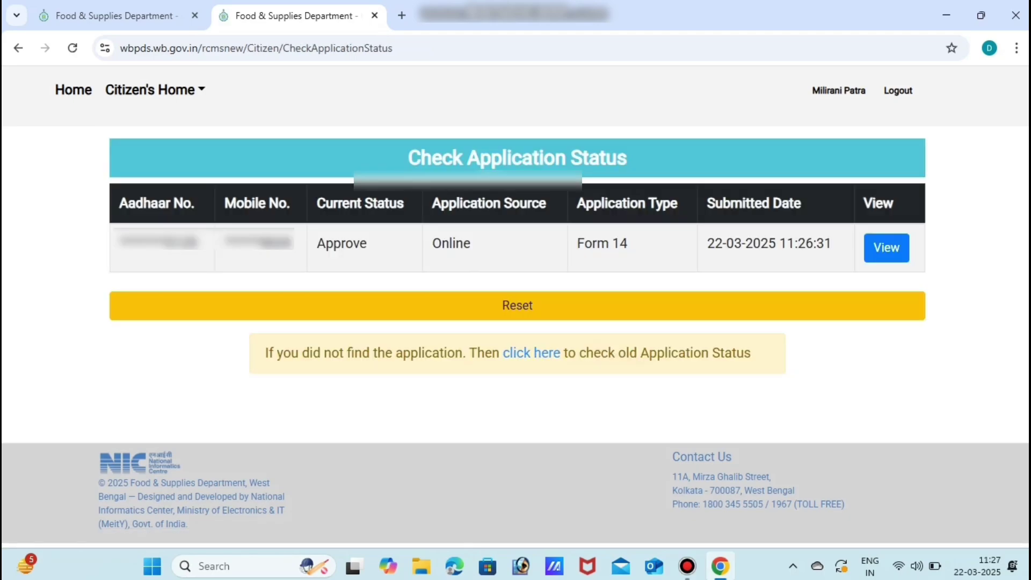